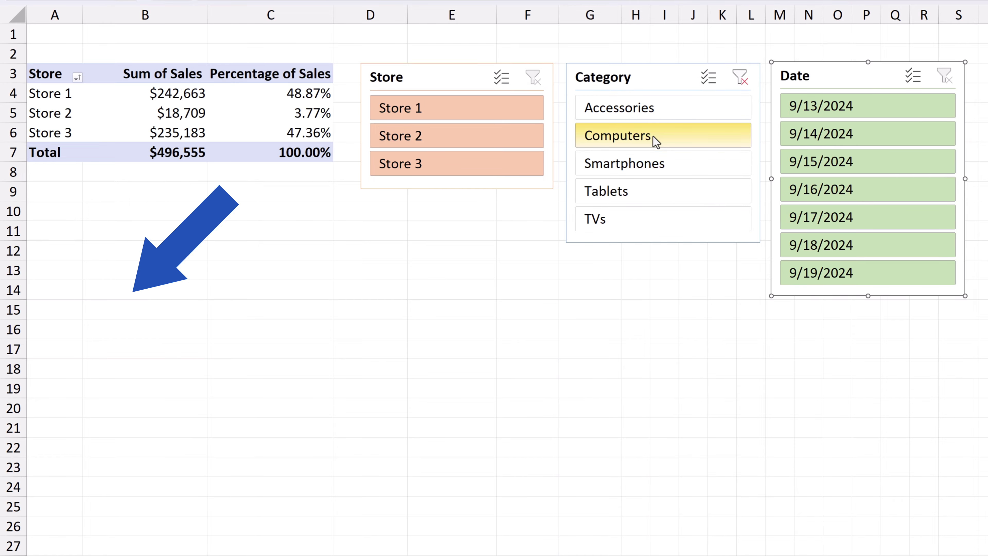
Filter the pivot table of computer sales to 9/15/2024 with the Date slicer
click(893, 165)
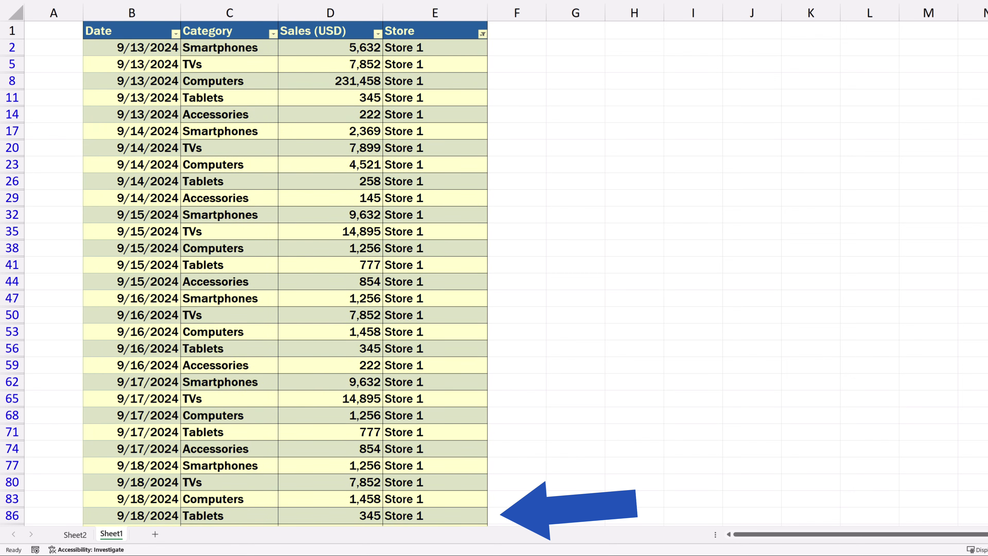
View the pivot table on Sheet2, and return to the sales table on Sheet1
click(80, 536)
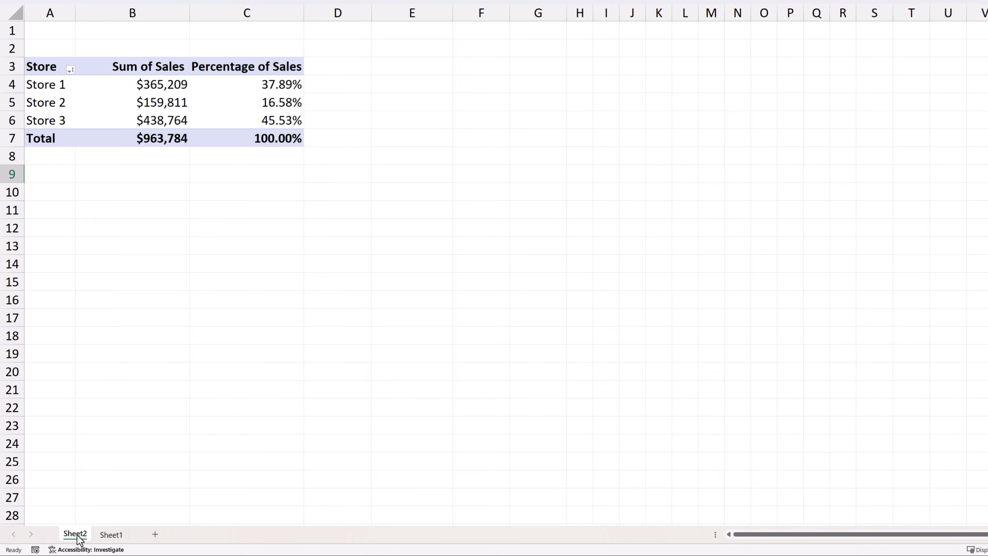
click(111, 536)
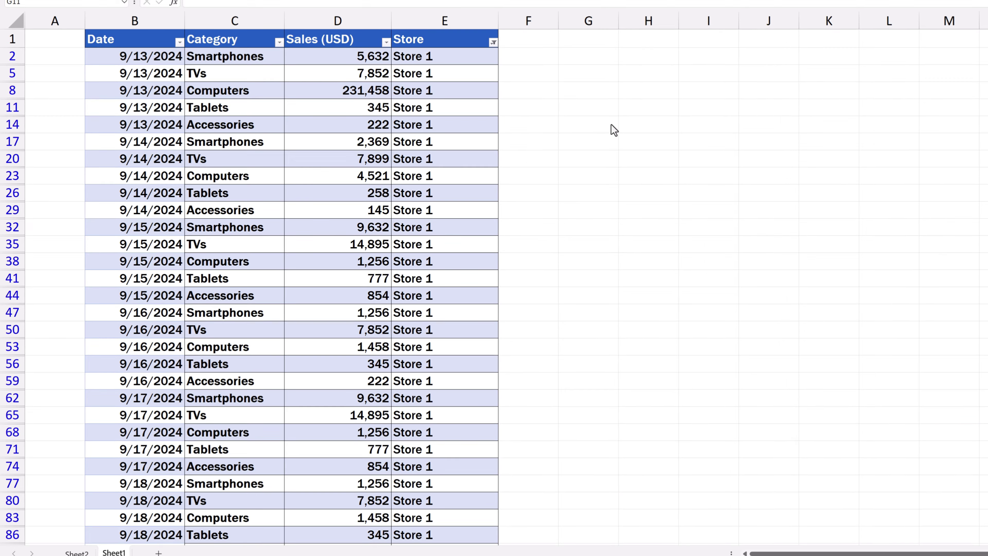
Insert Date, Category and Store slicers for the Sales table on Sheet1
click(588, 100)
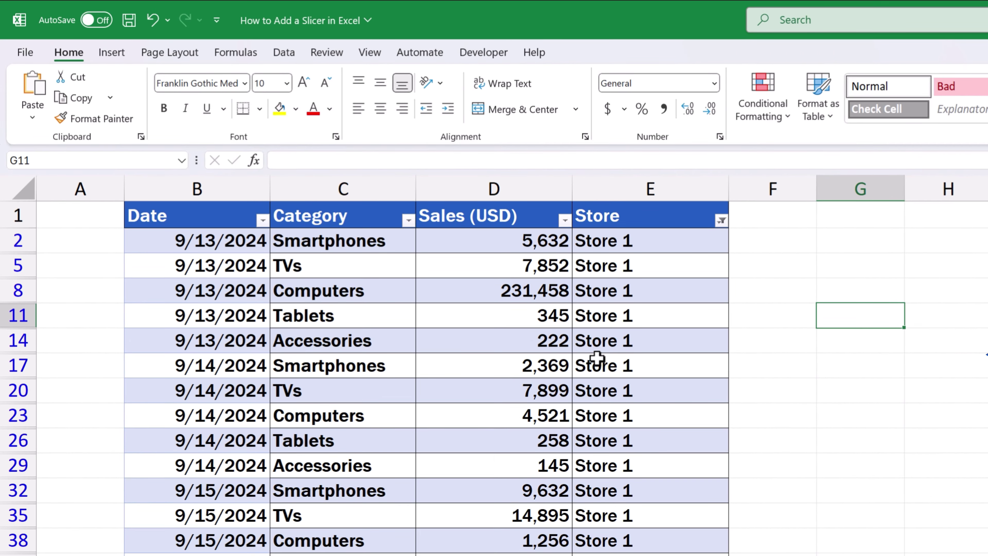
click(493, 326)
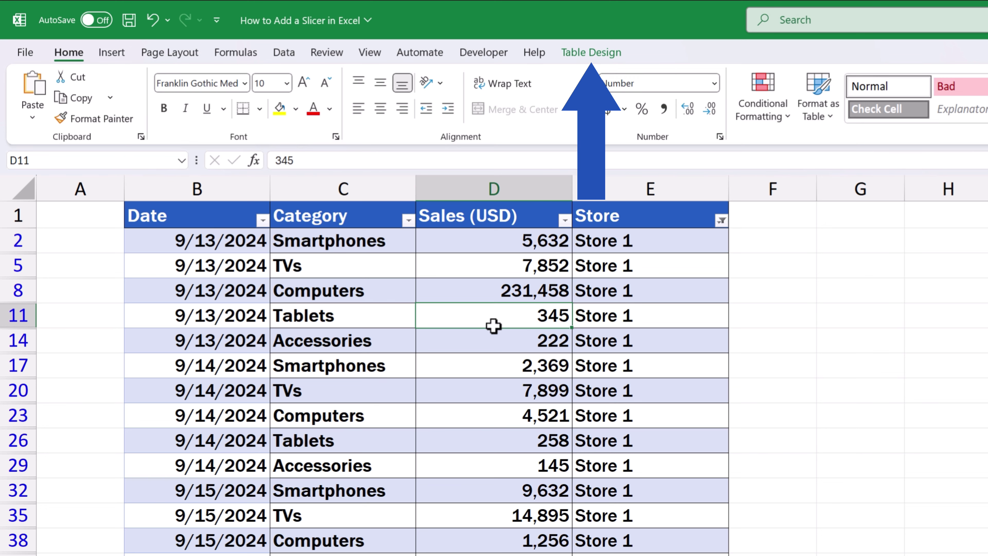
click(602, 54)
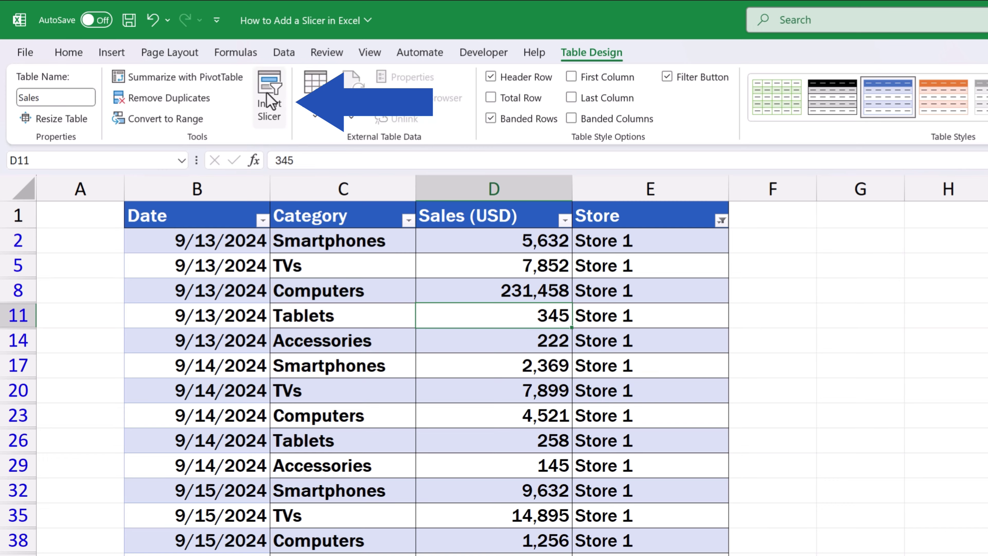
click(271, 102)
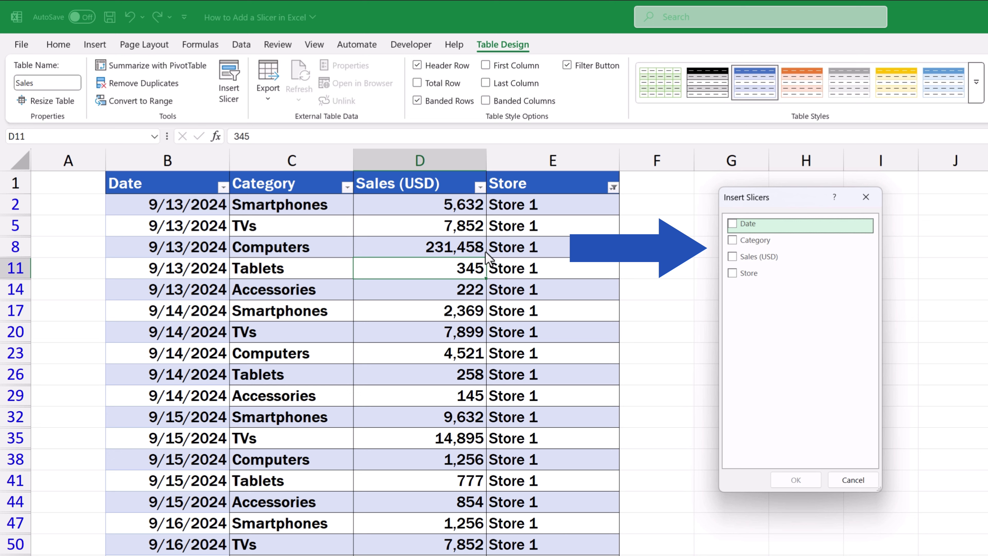
click(733, 273)
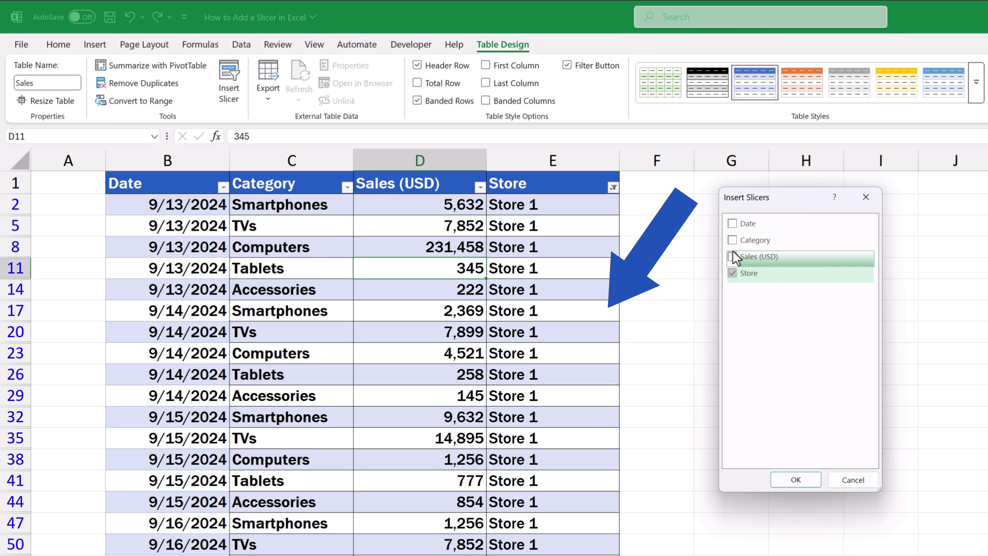
click(733, 227)
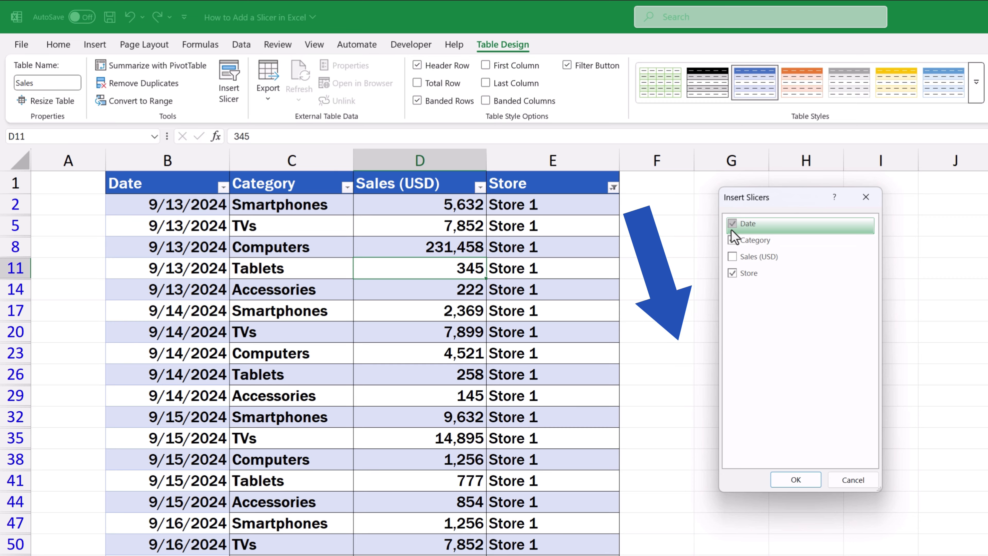
click(813, 482)
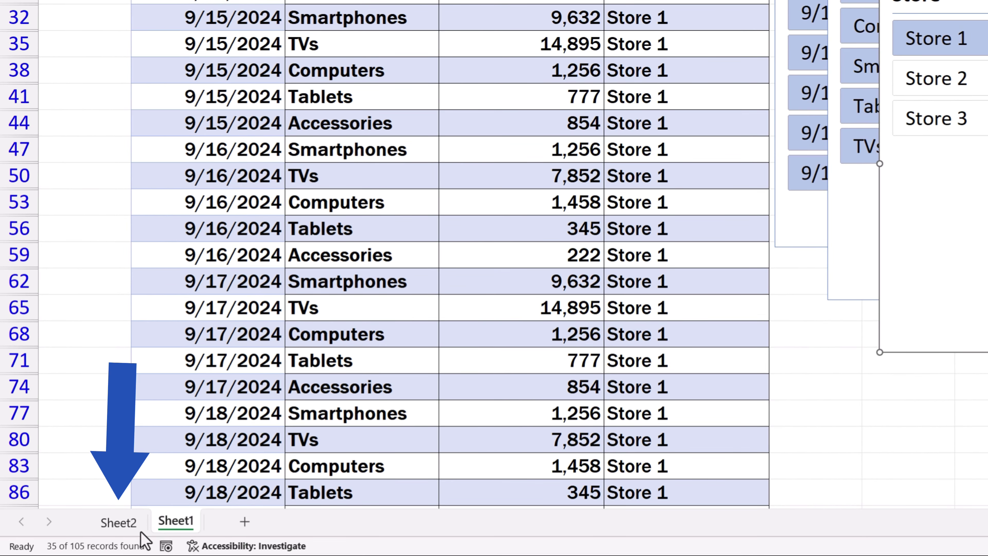
Insert Date, Category and Store slicers for the pivot table on Sheet2
click(120, 530)
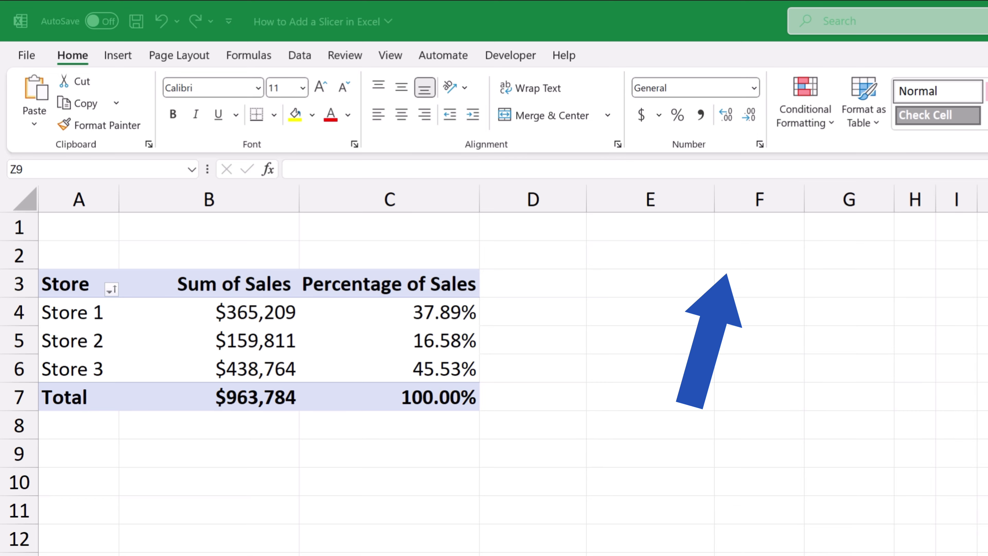
click(374, 337)
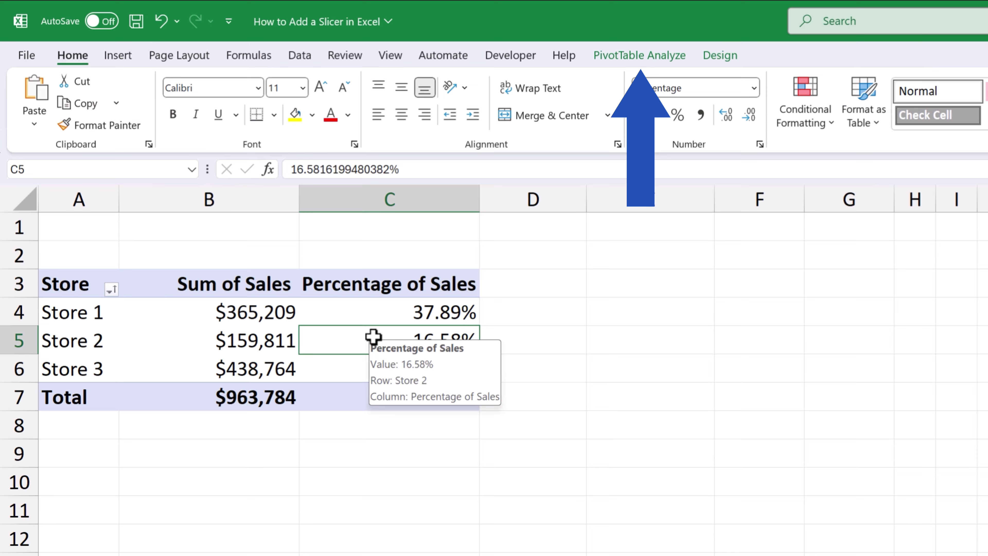
click(649, 62)
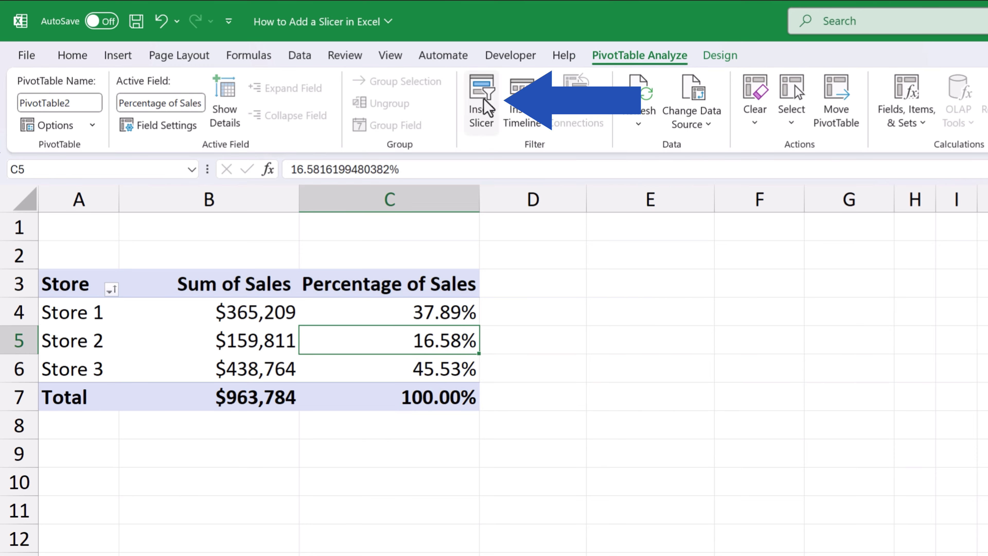
click(484, 109)
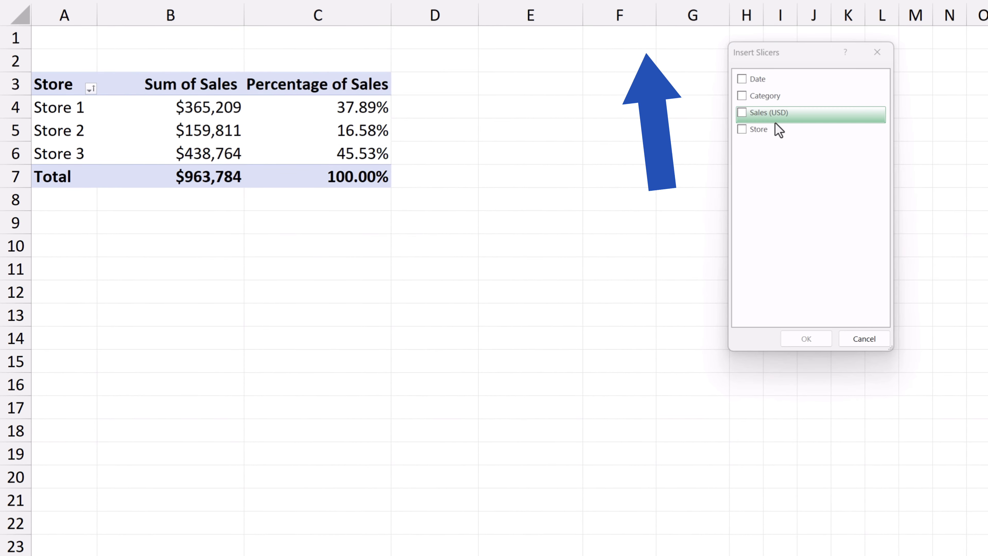
click(747, 129)
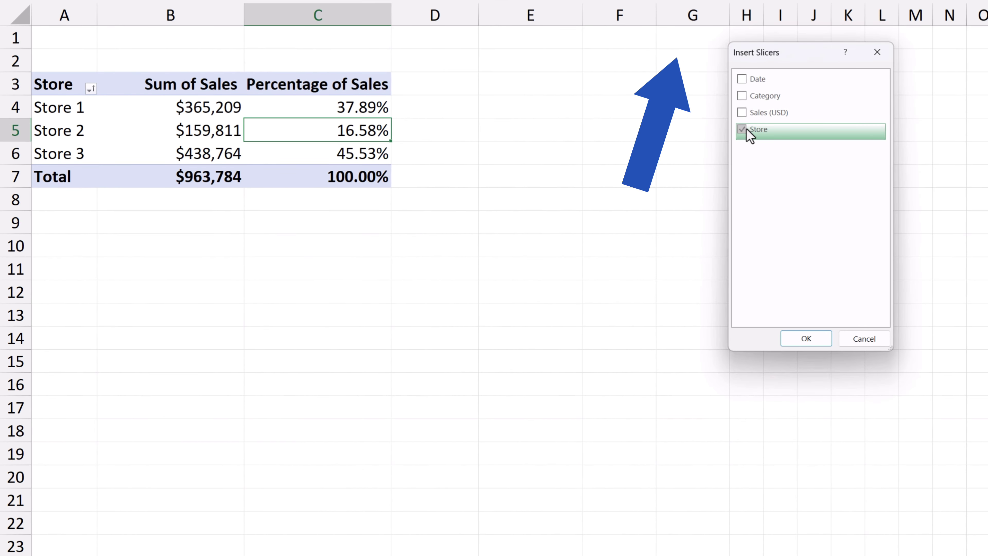
click(745, 97)
click(747, 81)
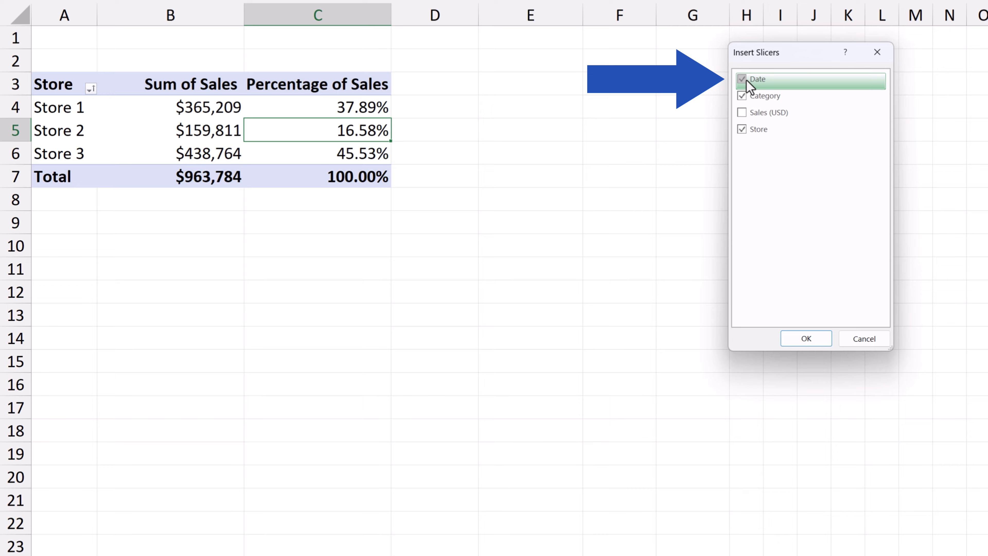
click(793, 333)
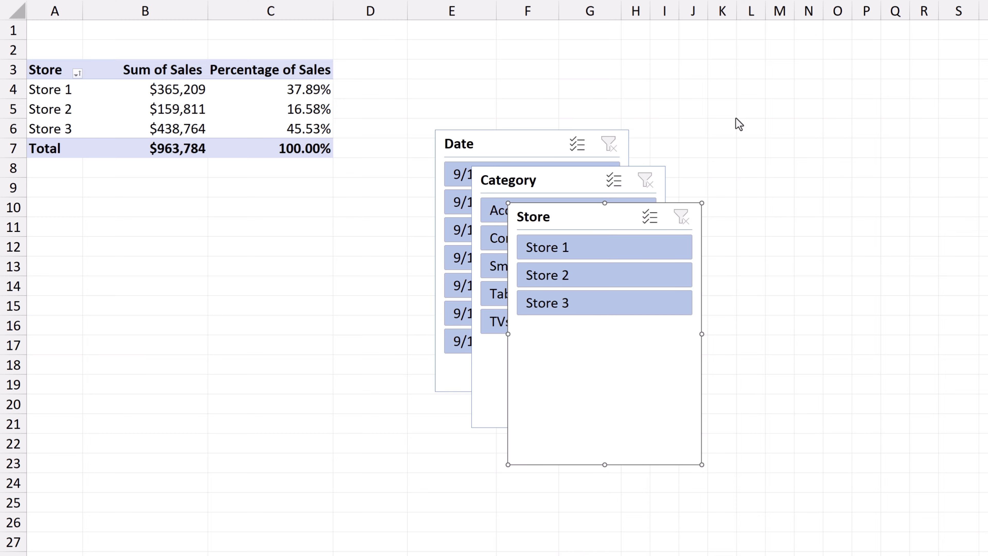
Arrange the three slicers in a row beside the pivot table, in the order Store, Category, Date
drag(527, 140, 862, 68)
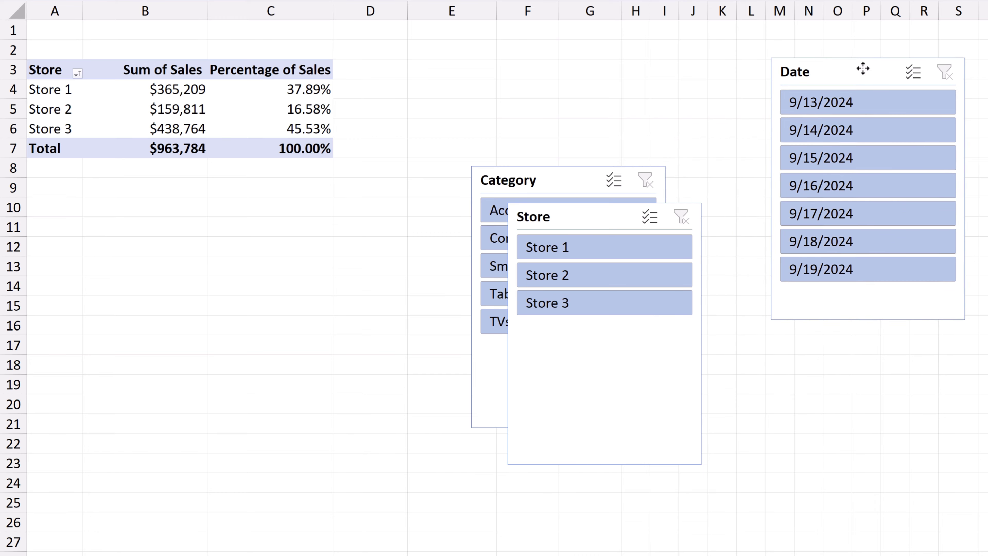
drag(563, 183, 655, 73)
click(557, 214)
drag(557, 214, 413, 71)
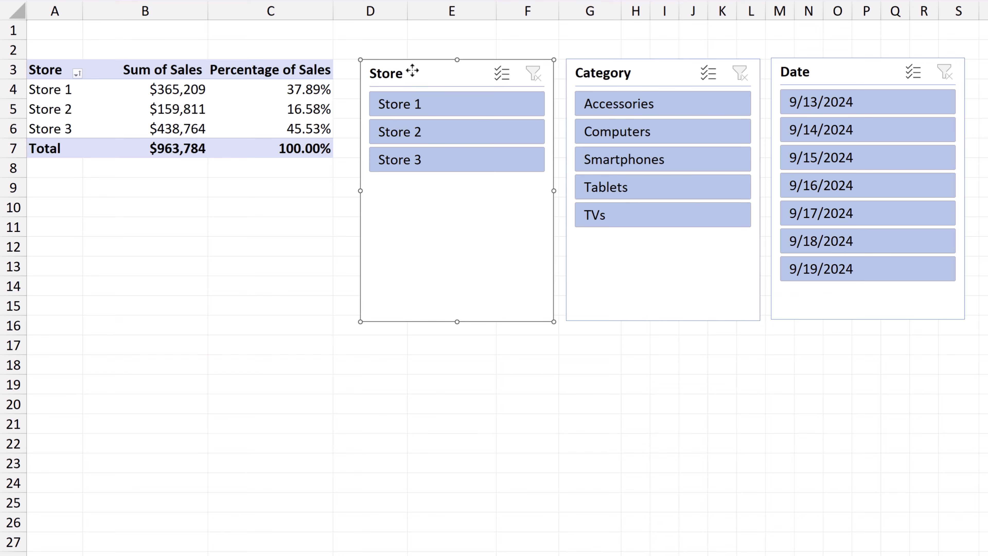
Shorten the Store, Category and Date slicers to fit their buttons, about 1.3", 1.85" and 2.41" high
drag(456, 322, 456, 184)
click(662, 321)
drag(662, 321, 664, 238)
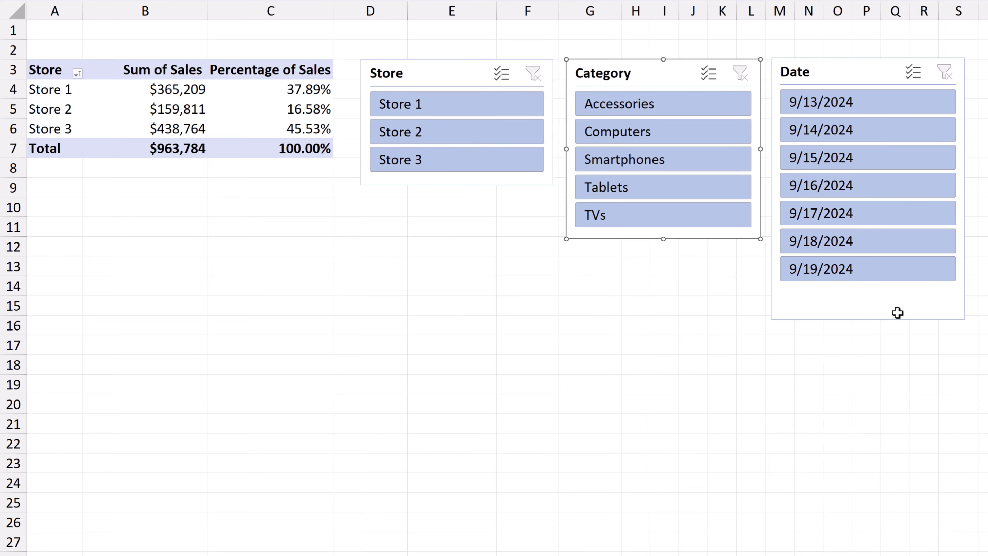
click(869, 319)
drag(869, 319, 871, 291)
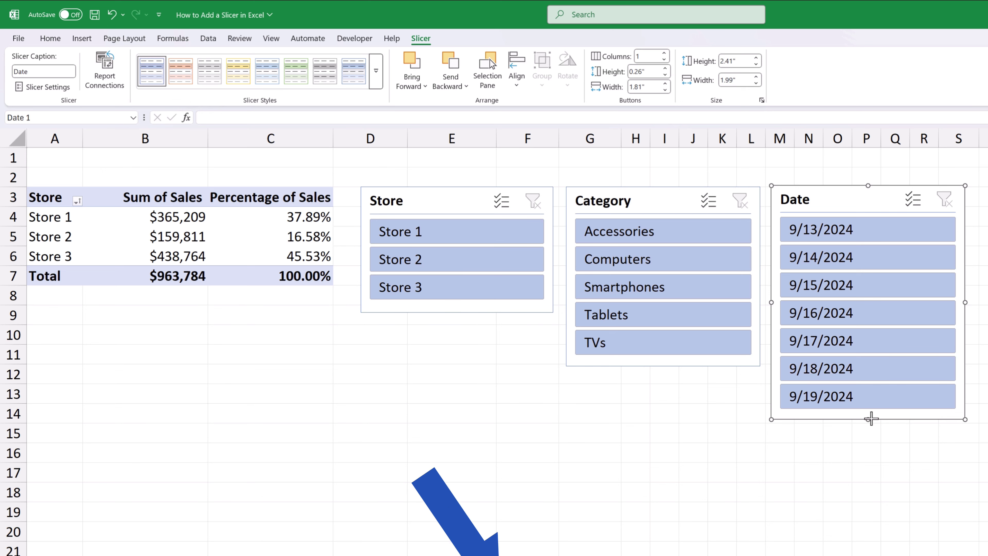
Apply light slicer styles: orange to the Store slicer, light blue to Category and green to Date
click(453, 201)
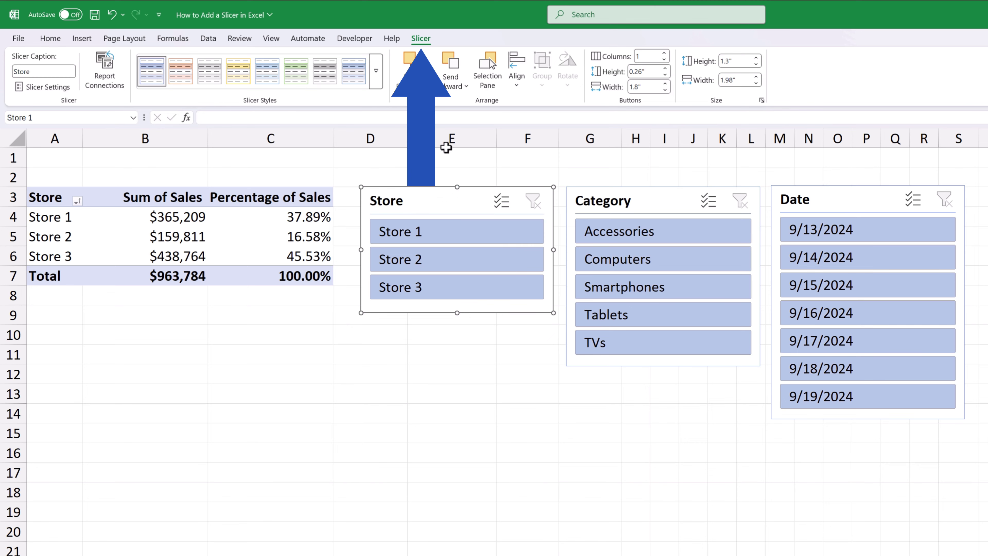
click(377, 71)
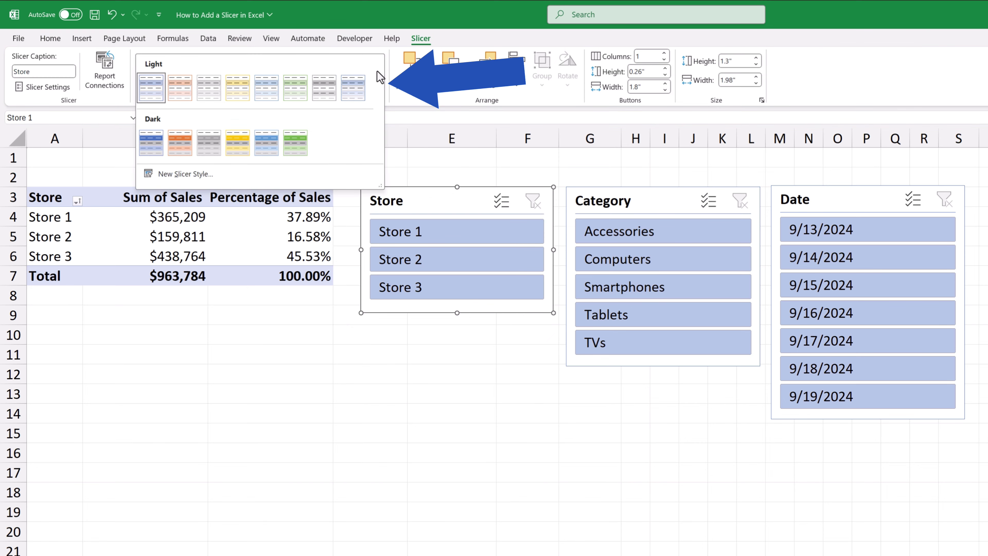
click(186, 91)
click(649, 196)
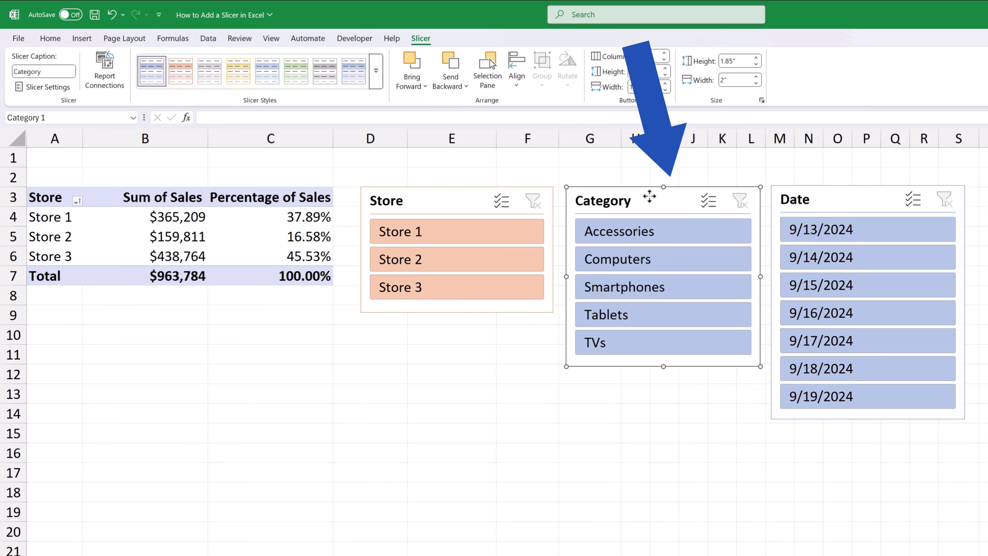
click(376, 72)
click(271, 93)
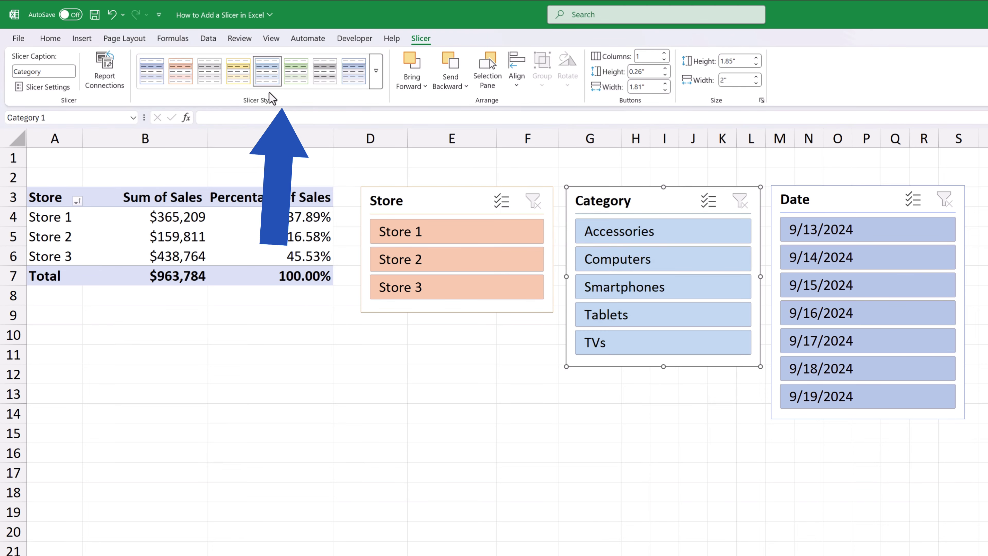
click(849, 201)
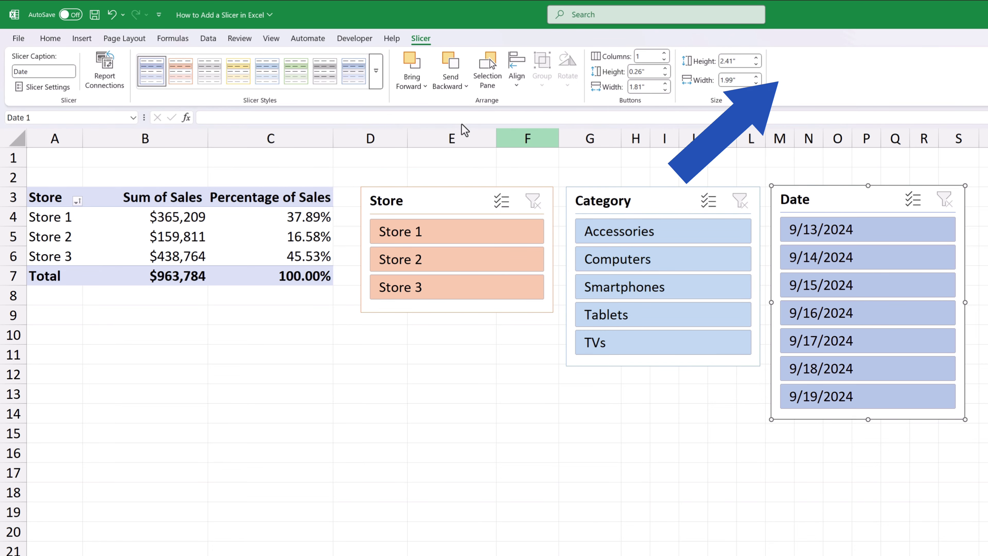
click(376, 72)
click(309, 93)
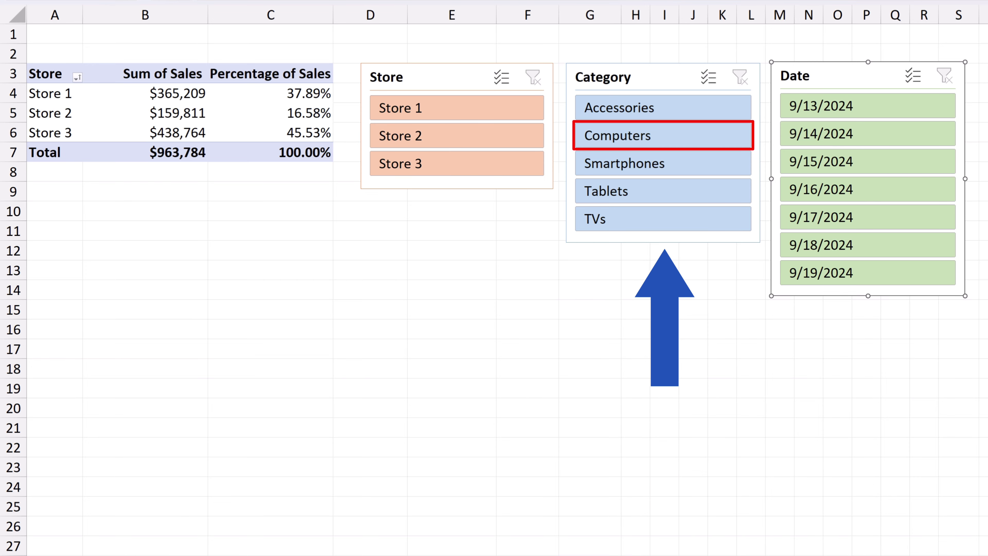
Filter the pivot table to the Computers category and the date 9/15/2024 with the slicers
click(653, 137)
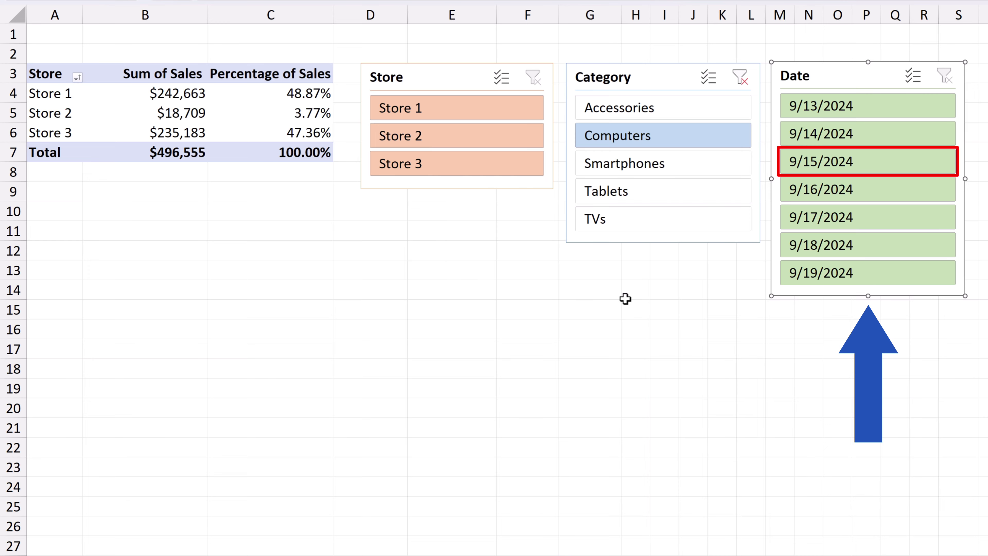
click(892, 165)
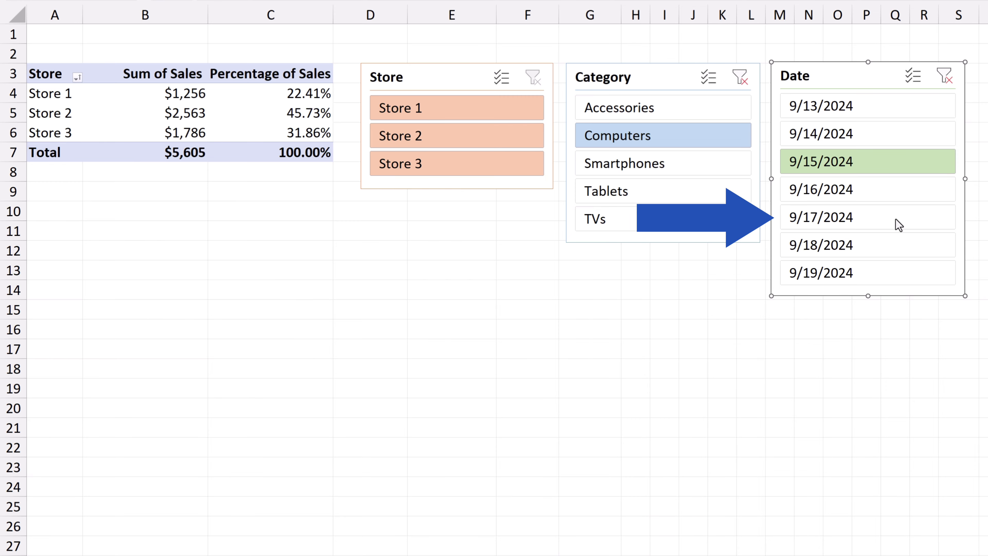
Switch the Date slicer filter to 9/17/2024, to 9/19/2024 and finally to 9/13/2024
click(892, 225)
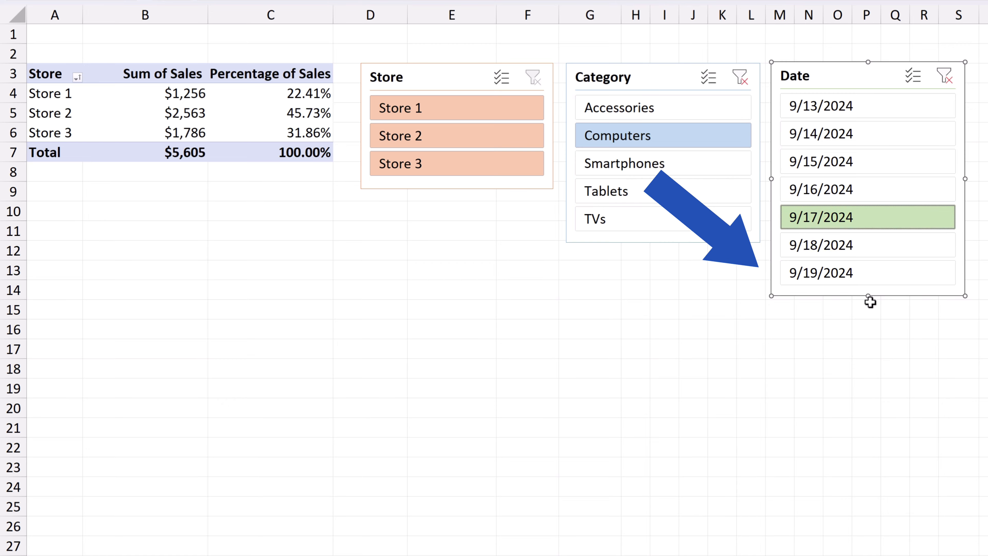
click(877, 279)
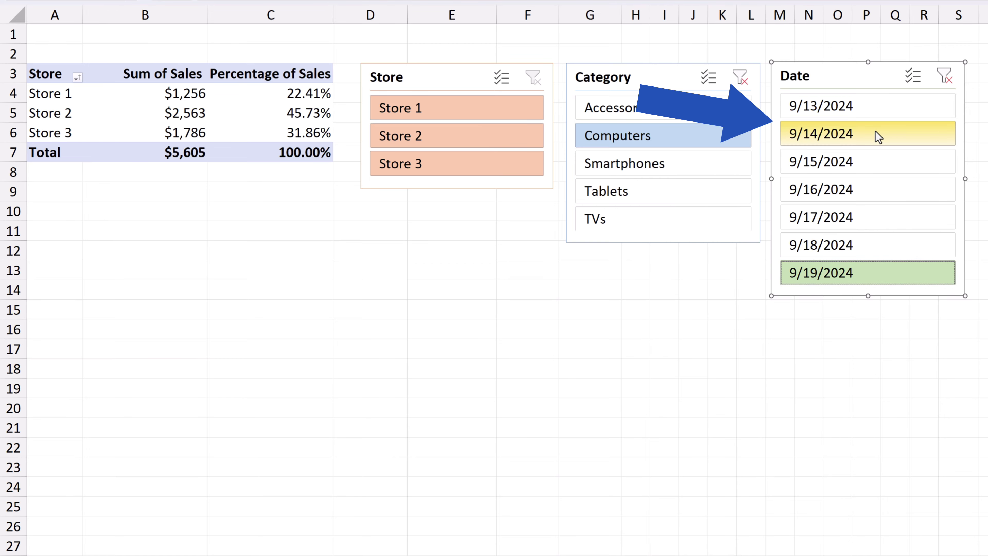
click(898, 111)
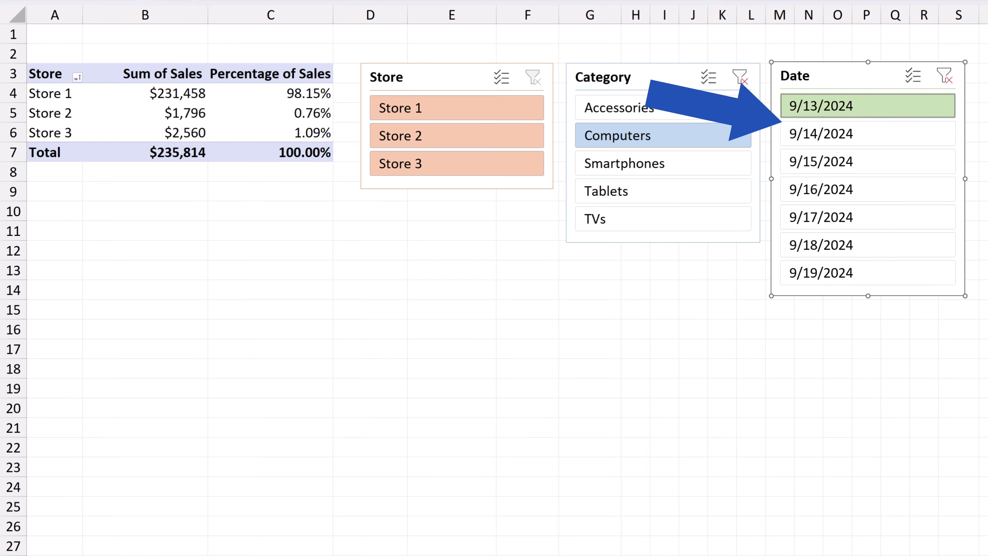